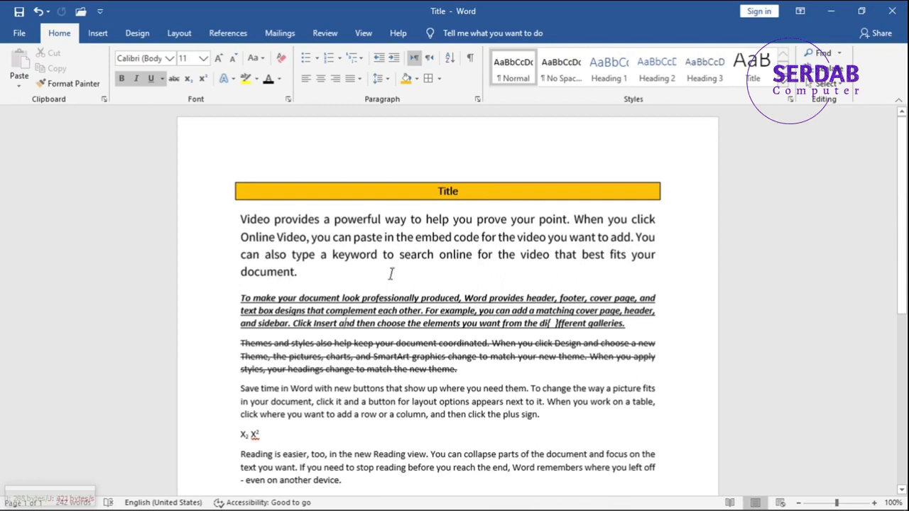
Open the Navigation pane and browse its Headings, Pages and Results views.
{"action": "left_click", "coordinate": [823, 57]}
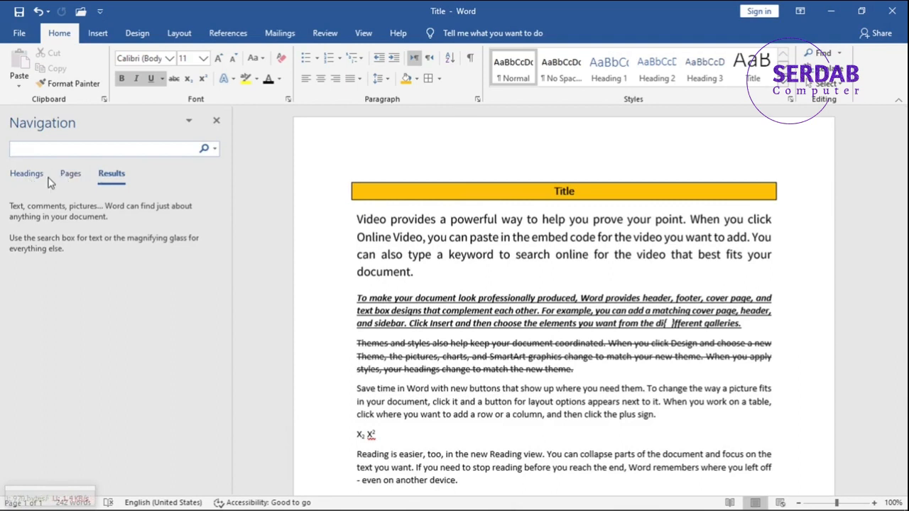
{"action": "left_click", "coordinate": [28, 176]}
{"action": "left_click", "coordinate": [71, 175]}
{"action": "left_click", "coordinate": [108, 175]}
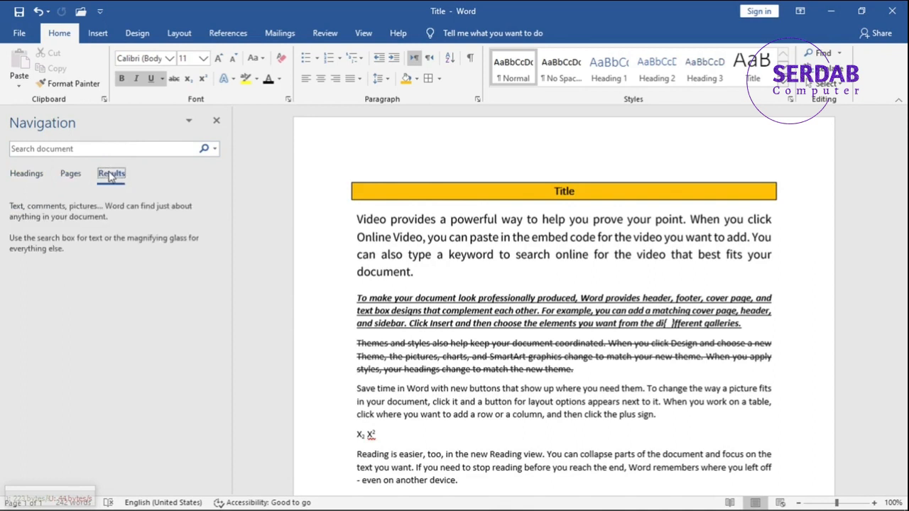
Search the document for "help" and jump to the second match.
{"action": "left_click", "coordinate": [46, 151]}
{"action": "type", "text": "help"}
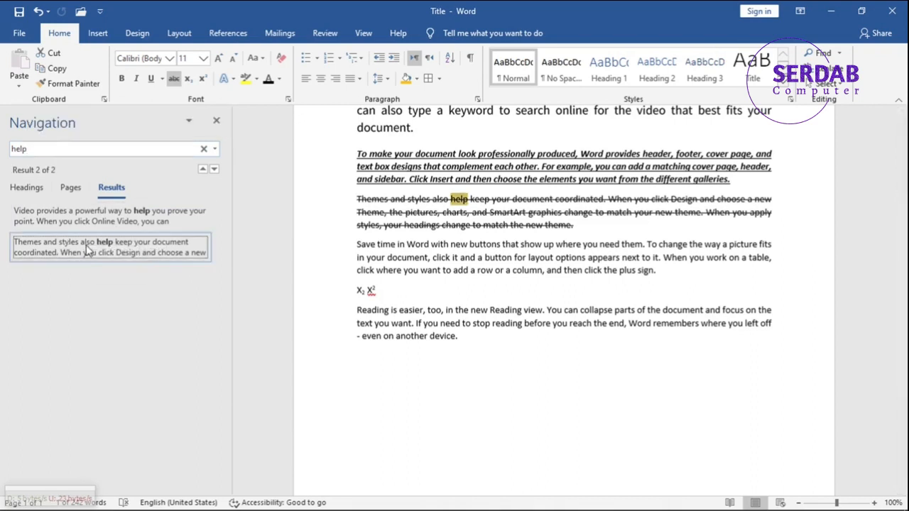
{"action": "left_click", "coordinate": [110, 218]}
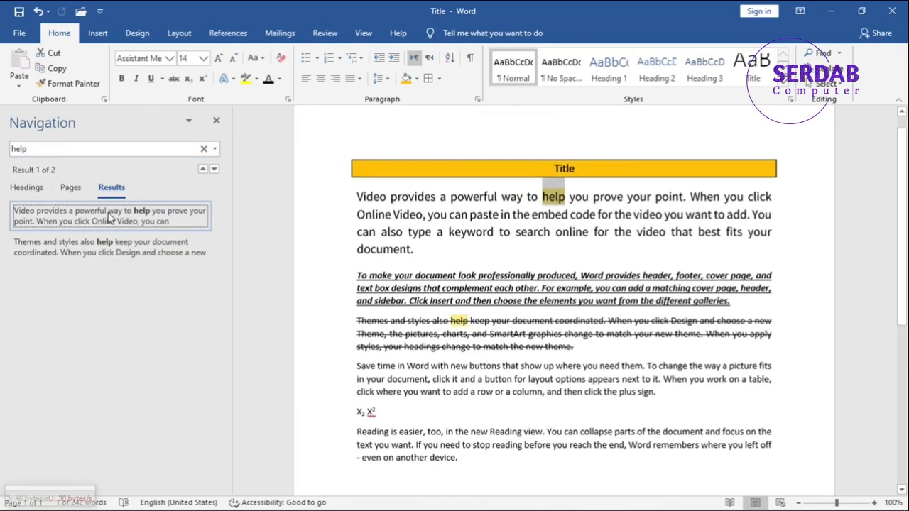
Review the search matches in the Headings and Pages views, then close the Navigation pane.
{"action": "left_click", "coordinate": [35, 190]}
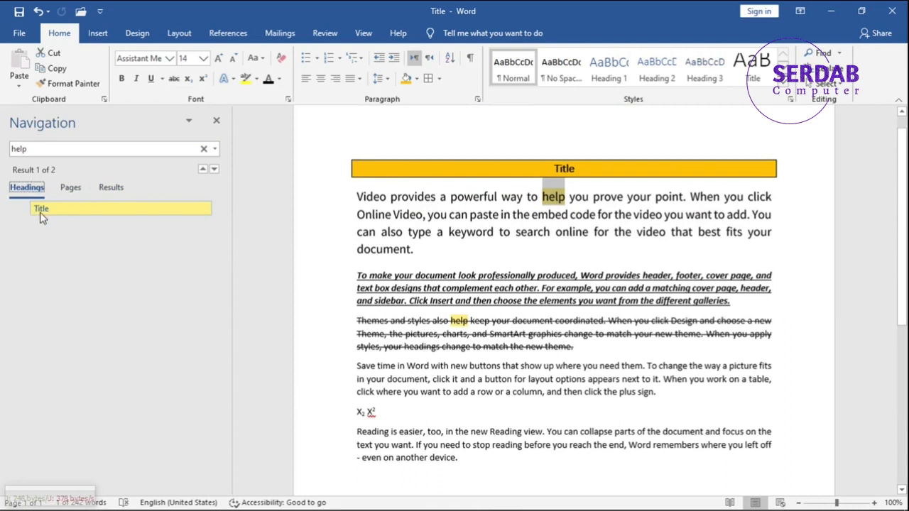
{"action": "left_click", "coordinate": [62, 200]}
{"action": "left_click", "coordinate": [43, 190]}
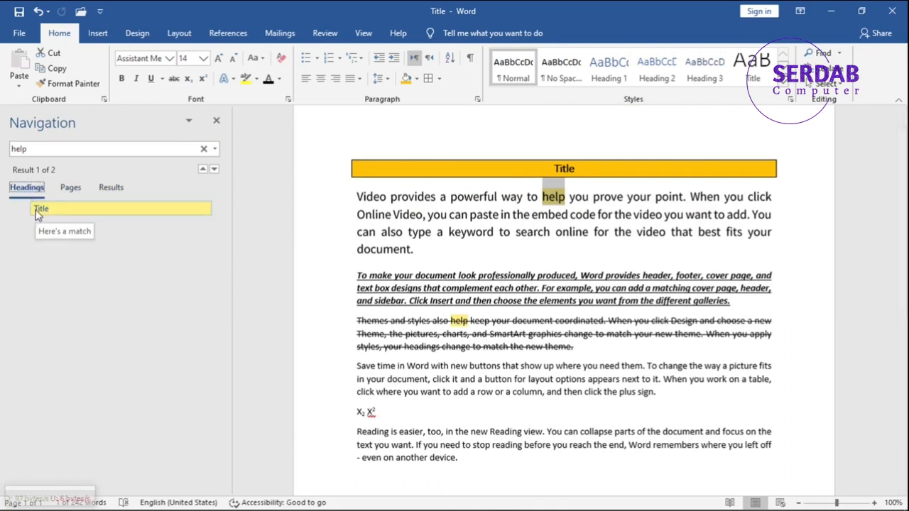
{"action": "left_click", "coordinate": [69, 193]}
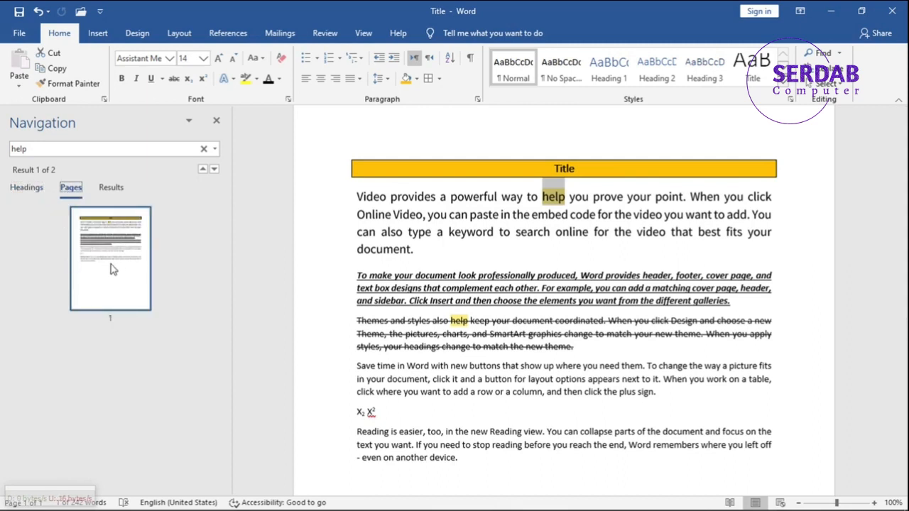
{"action": "left_click", "coordinate": [217, 122]}
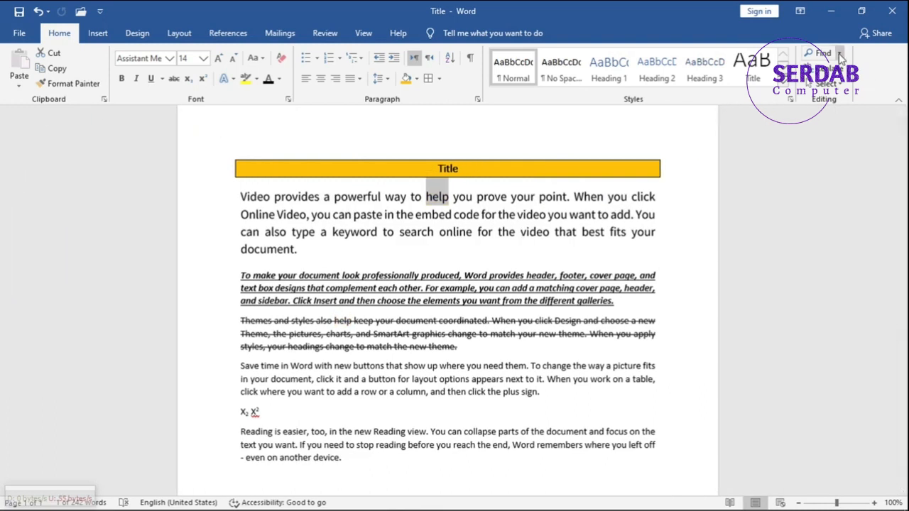
Open Advanced Find for "help" and toggle its extra search options open and closed.
{"action": "left_click", "coordinate": [839, 54]}
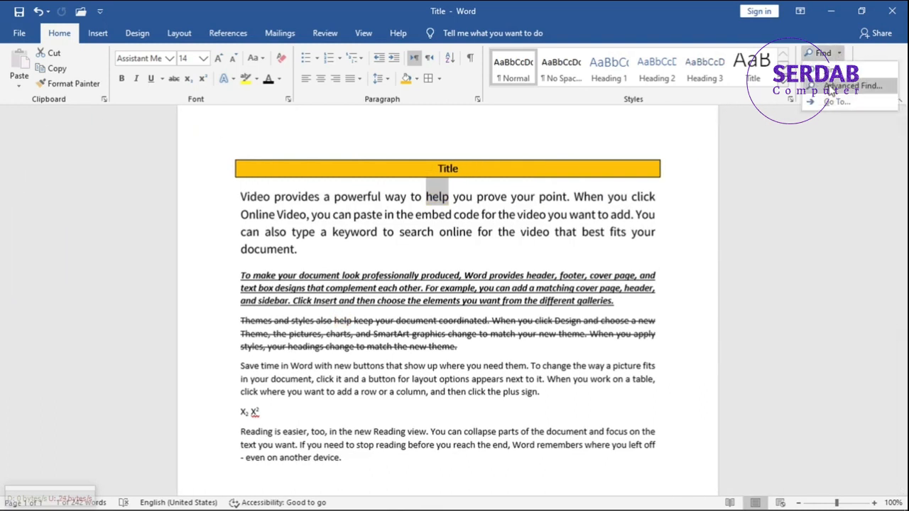
{"action": "left_click", "coordinate": [828, 86]}
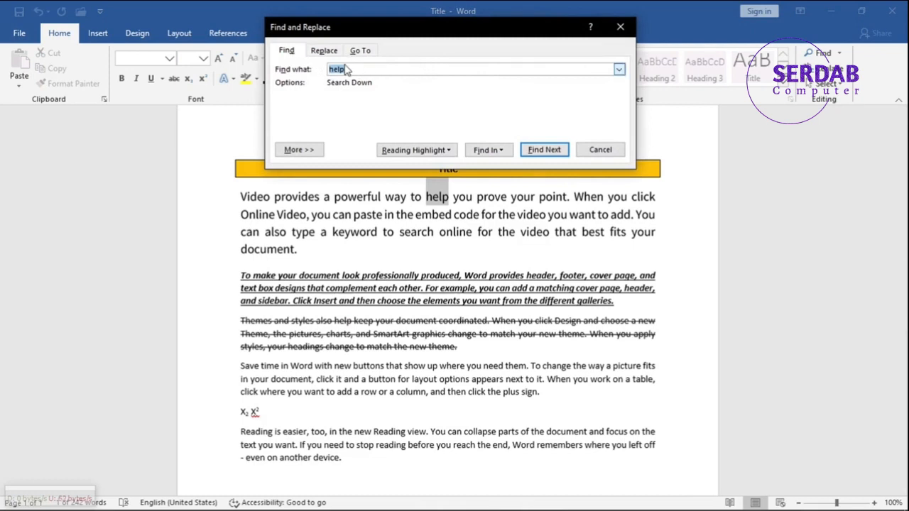
{"action": "left_click", "coordinate": [309, 155]}
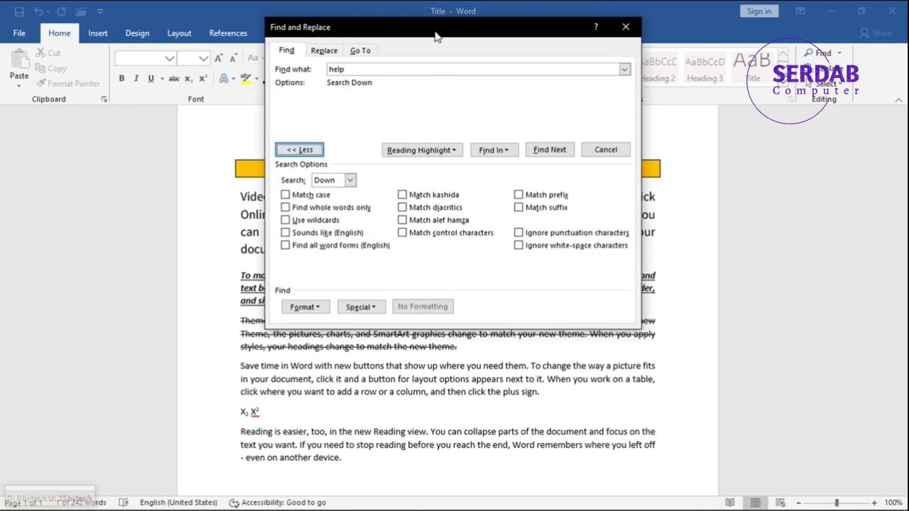
{"action": "left_click_drag", "start_coordinate": [435, 34], "coordinate": [337, 75]}
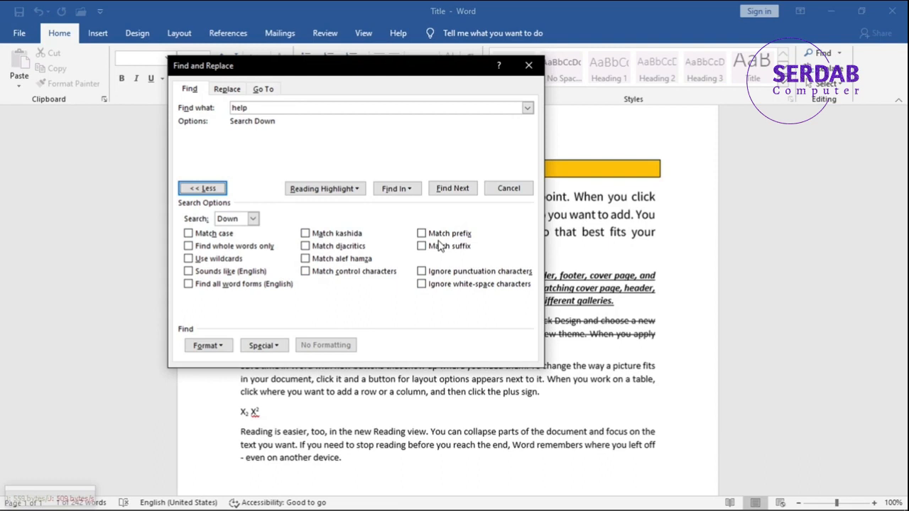
{"action": "left_click", "coordinate": [202, 188]}
{"action": "left_click", "coordinate": [202, 188]}
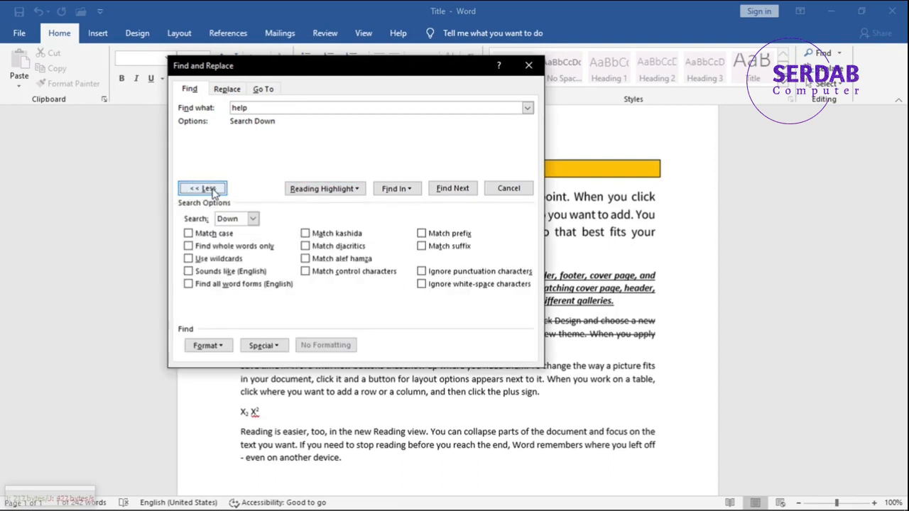
Highlight all matches of "help" in the document, then clear the highlighting.
{"action": "left_click", "coordinate": [319, 190]}
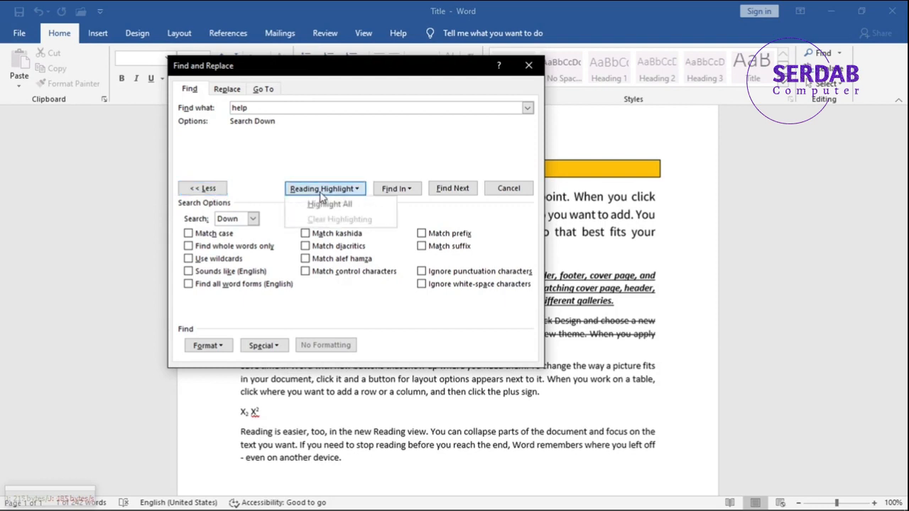
{"action": "left_click", "coordinate": [329, 203]}
{"action": "left_click_drag", "start_coordinate": [337, 65], "coordinate": [616, 57]}
{"action": "left_click", "coordinate": [601, 179]}
{"action": "left_click", "coordinate": [595, 210]}
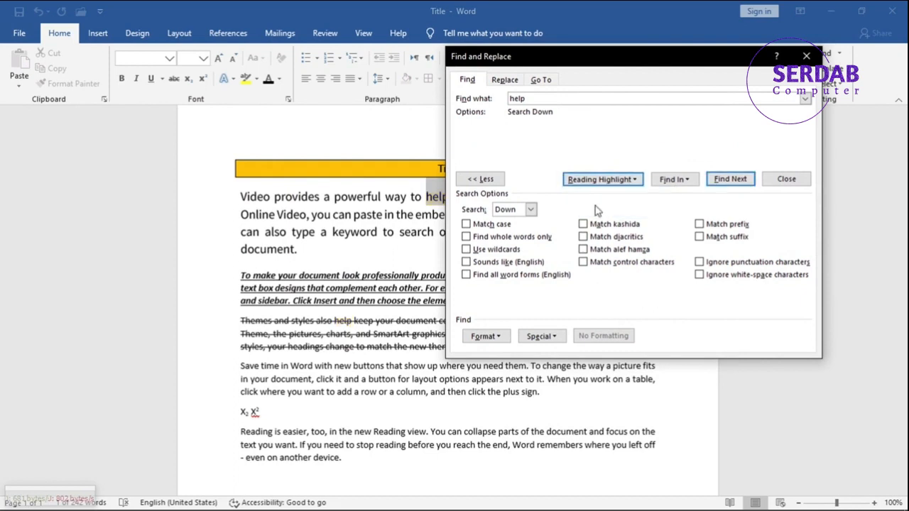
Find "help" within the main document and move to the next match.
{"action": "left_click", "coordinate": [673, 180]}
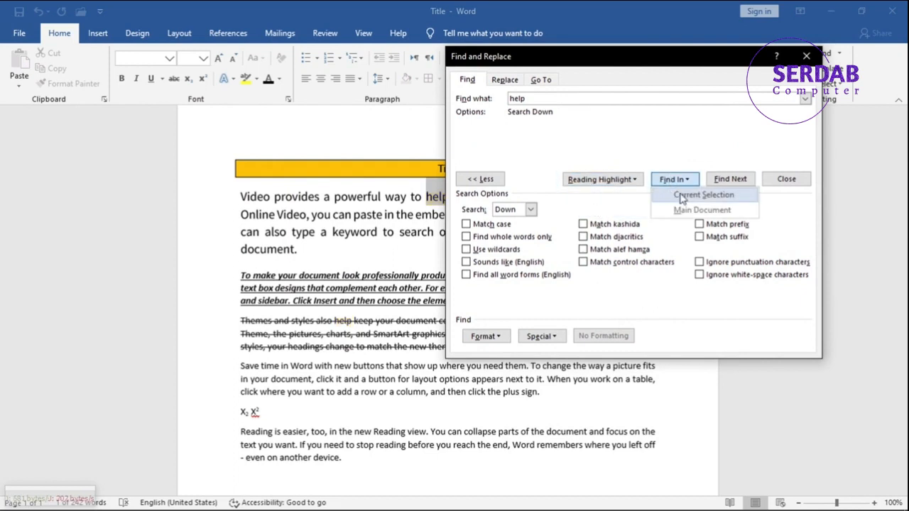
{"action": "left_click", "coordinate": [680, 211]}
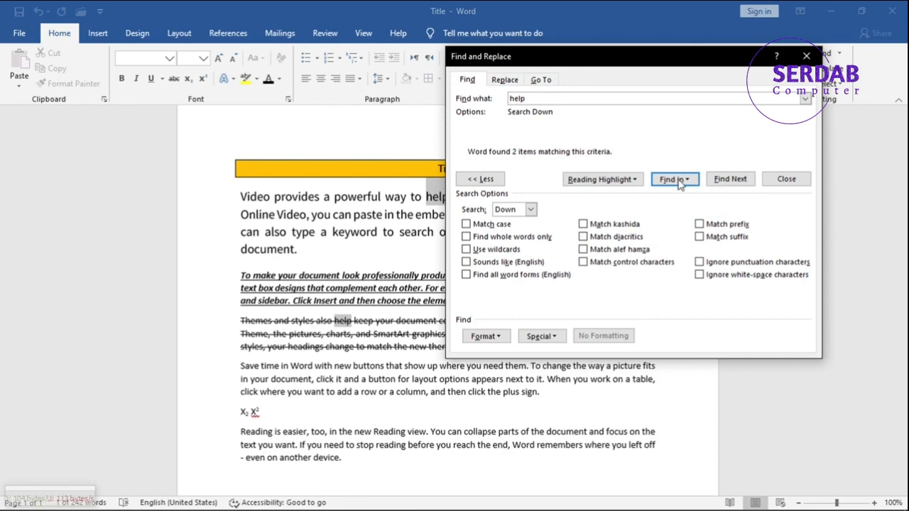
{"action": "left_click", "coordinate": [723, 182]}
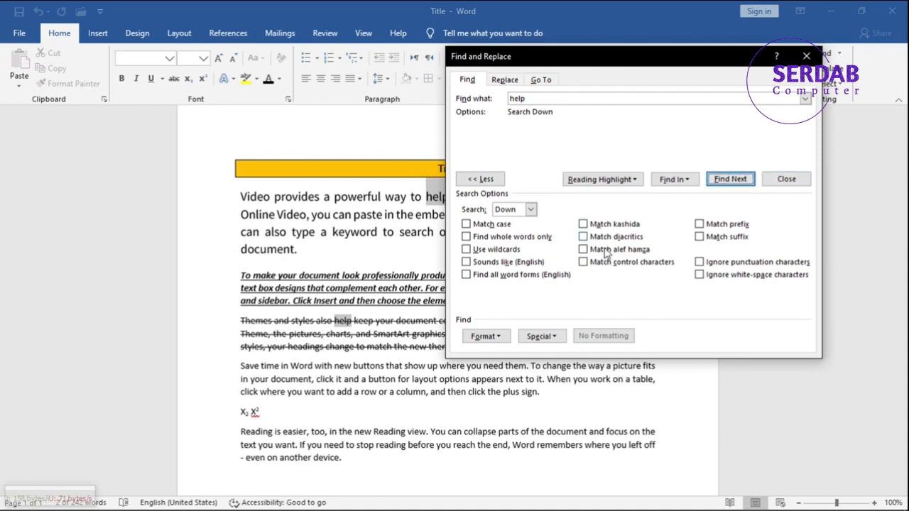
Open the font formatting options for the search and cancel them.
{"action": "left_click", "coordinate": [486, 335]}
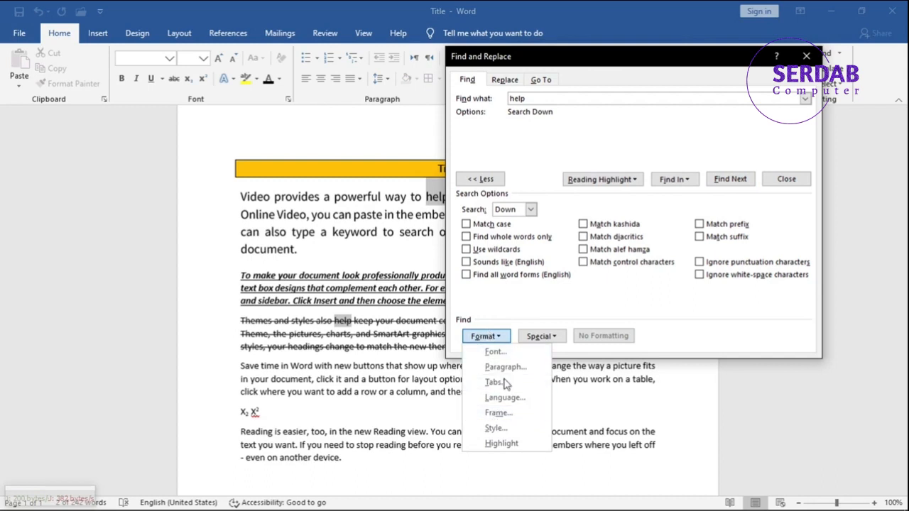
{"action": "left_click", "coordinate": [495, 352]}
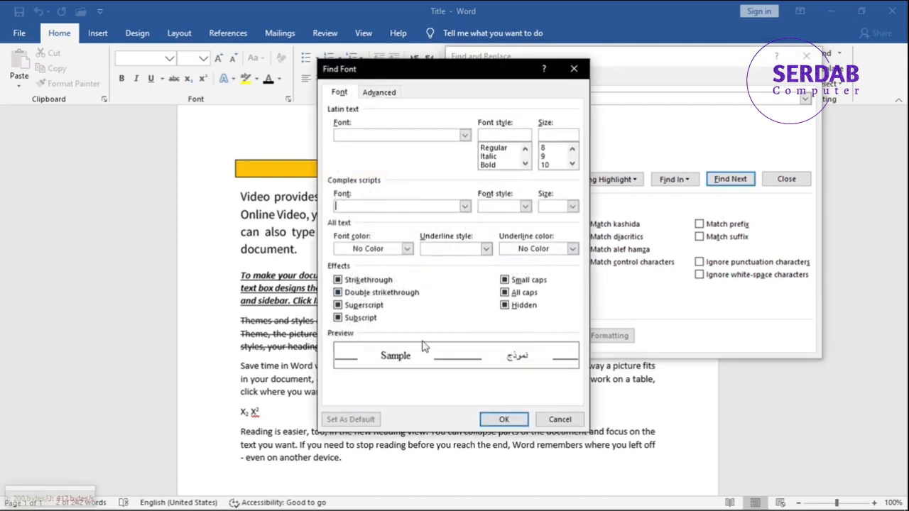
{"action": "left_click", "coordinate": [561, 420]}
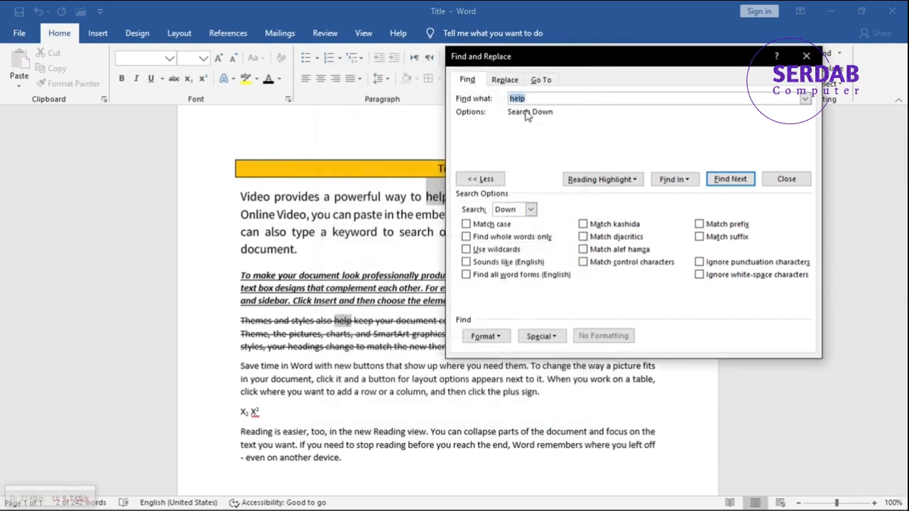
Browse the Format and Special lists, then clear the Find what text.
{"action": "left_click", "coordinate": [483, 337]}
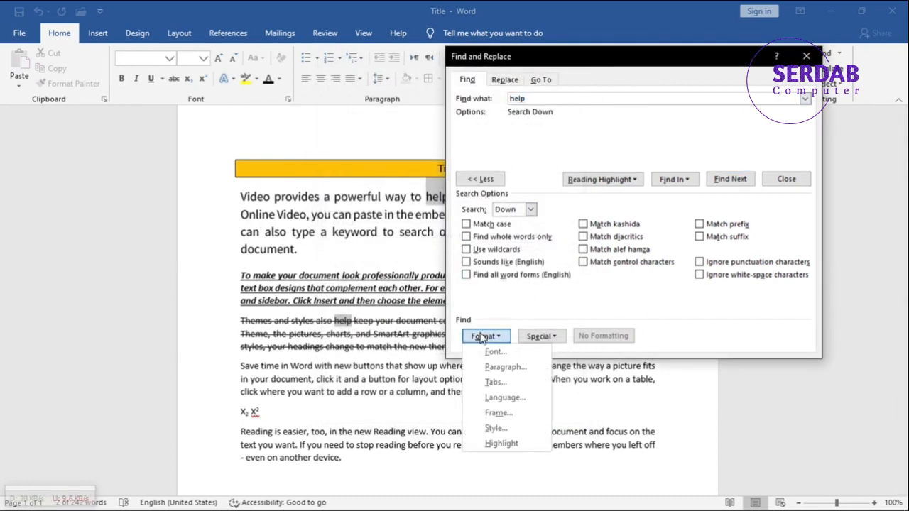
{"action": "left_click", "coordinate": [541, 337]}
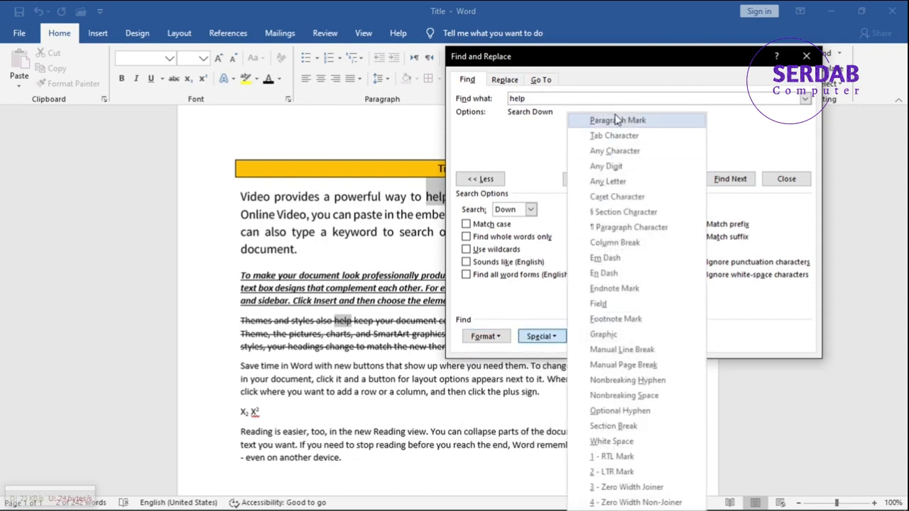
{"action": "left_click_drag", "start_coordinate": [548, 99], "coordinate": [490, 104]}
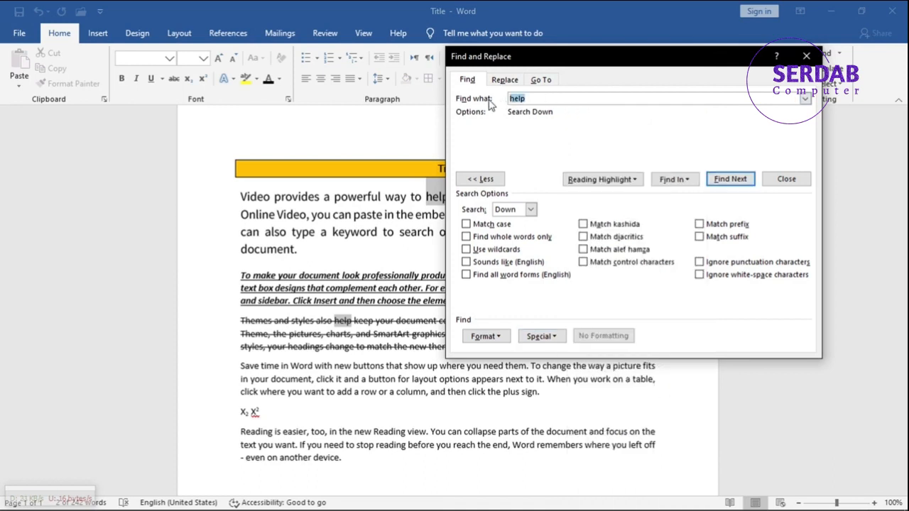
{"action": "key", "text": "BackSpace"}
Try searching for a Paragraph Mark special character, then remove it from the search box.
{"action": "left_click", "coordinate": [552, 338]}
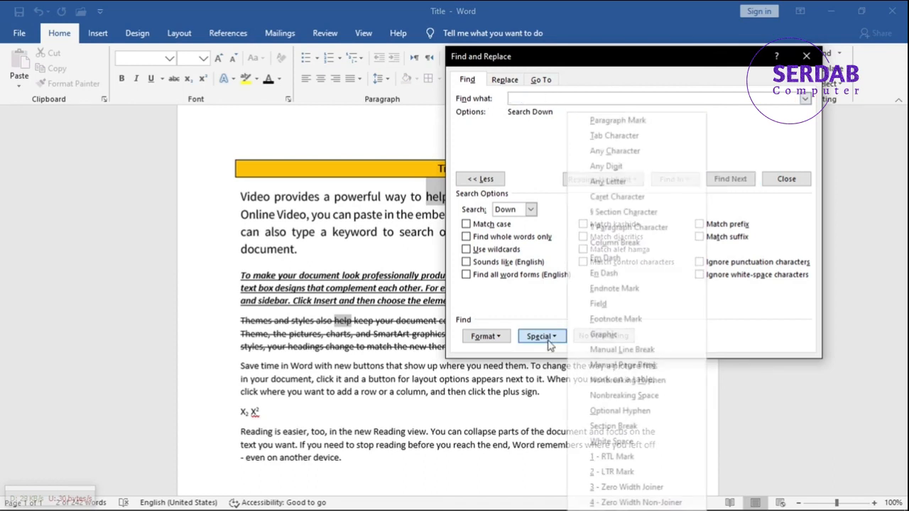
{"action": "left_click", "coordinate": [629, 126]}
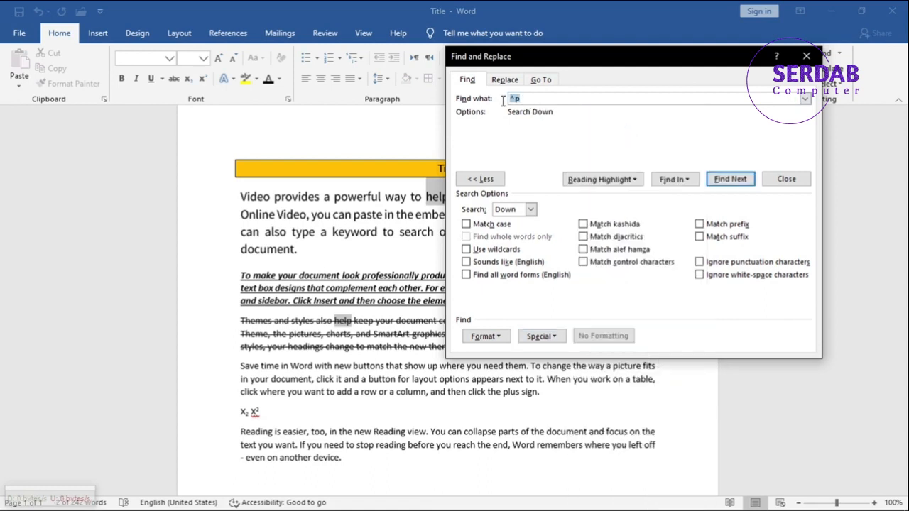
{"action": "key", "text": "BackSpace"}
{"action": "left_click", "coordinate": [549, 340]}
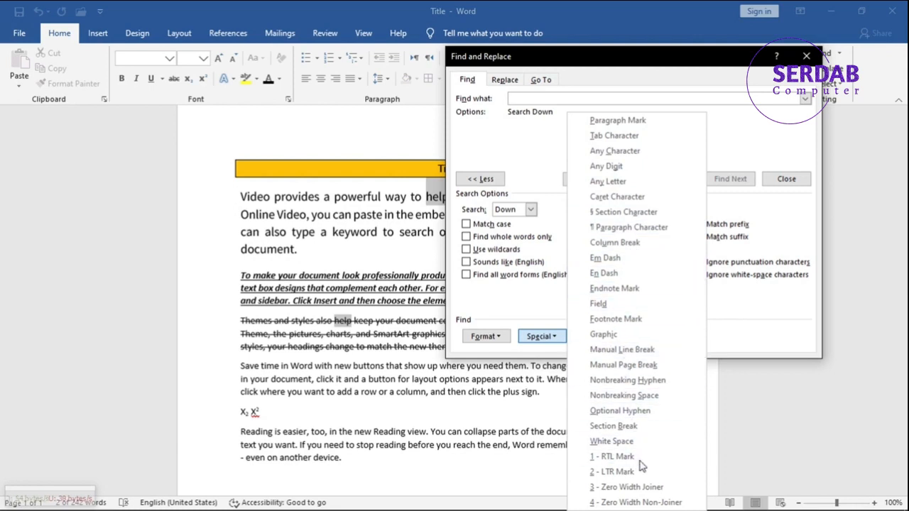
{"action": "left_click", "coordinate": [733, 299]}
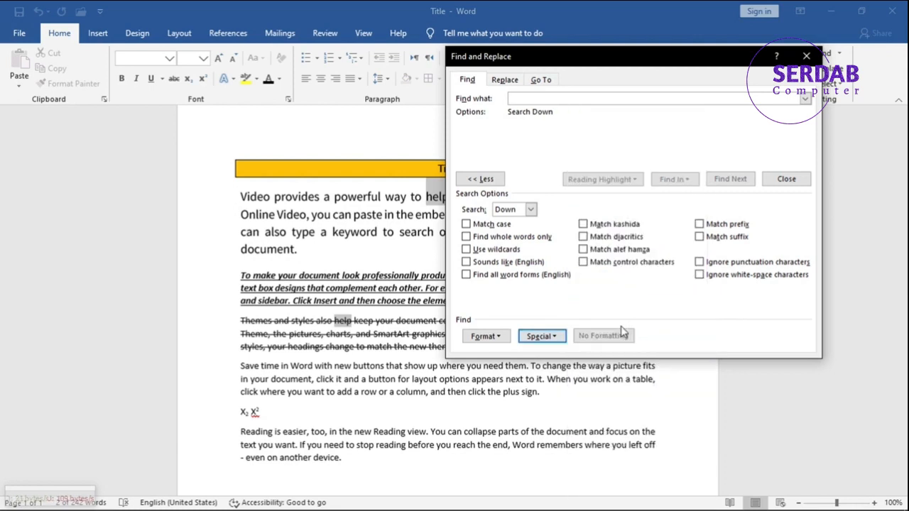
Copy the selected text from the first paragraph into the Find what box, then close the dialog.
{"action": "left_click", "coordinate": [304, 266]}
{"action": "triple_click", "coordinate": [291, 214]}
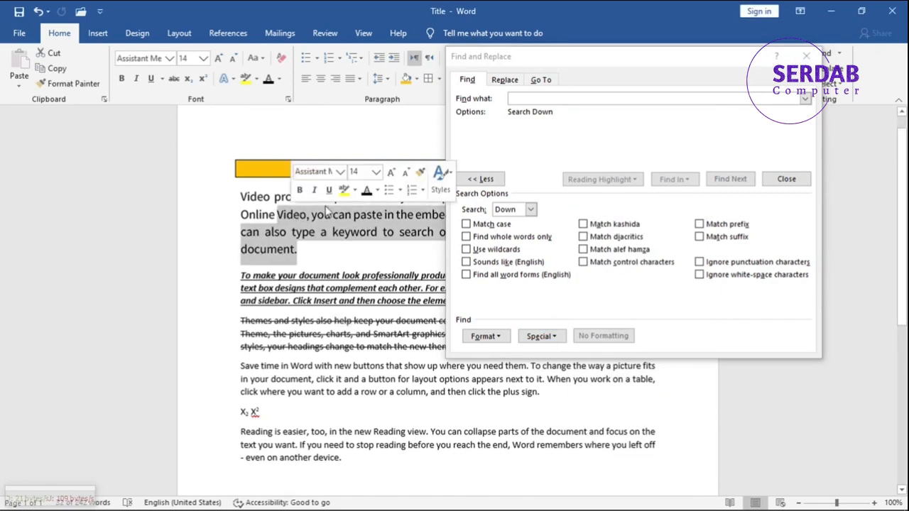
{"action": "key", "text": "ctrl+c"}
{"action": "left_click", "coordinate": [524, 99]}
{"action": "key", "text": "ctrl+v"}
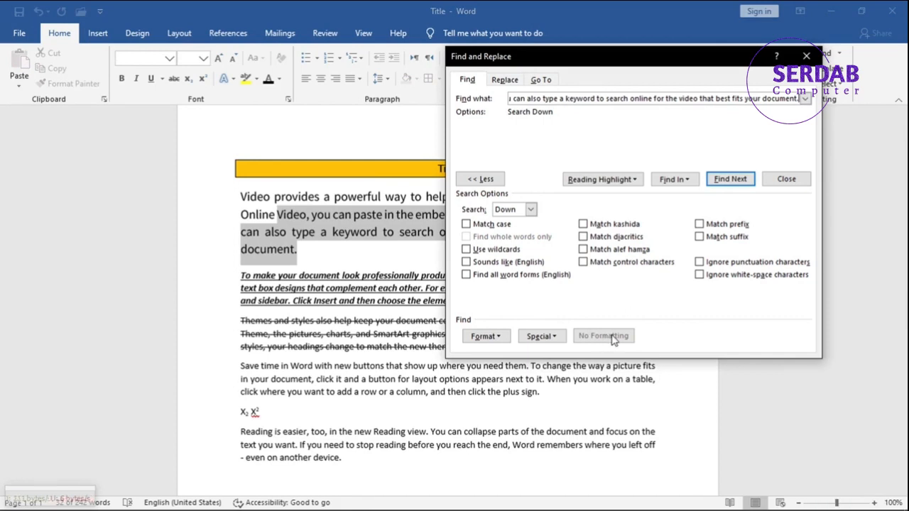
{"action": "left_click", "coordinate": [786, 179]}
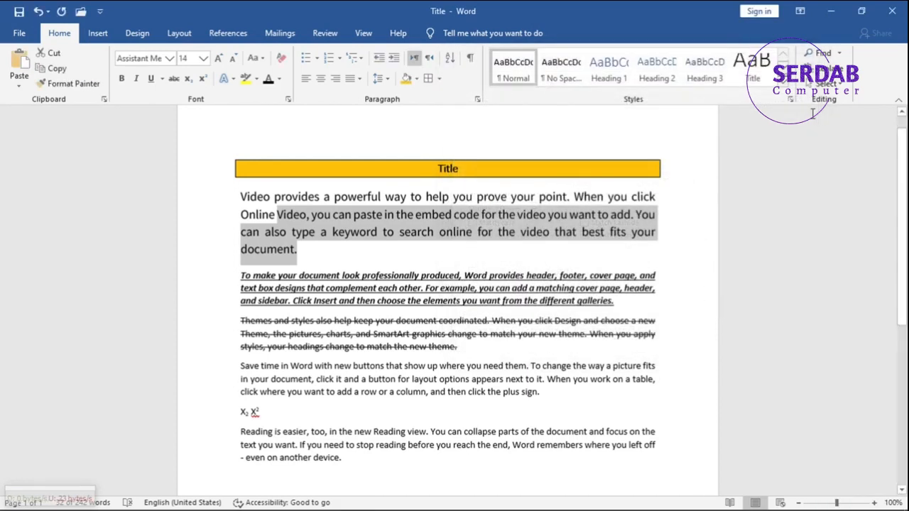
Open Go To and browse its target types such as Page and Section, then close it.
{"action": "left_click", "coordinate": [839, 53]}
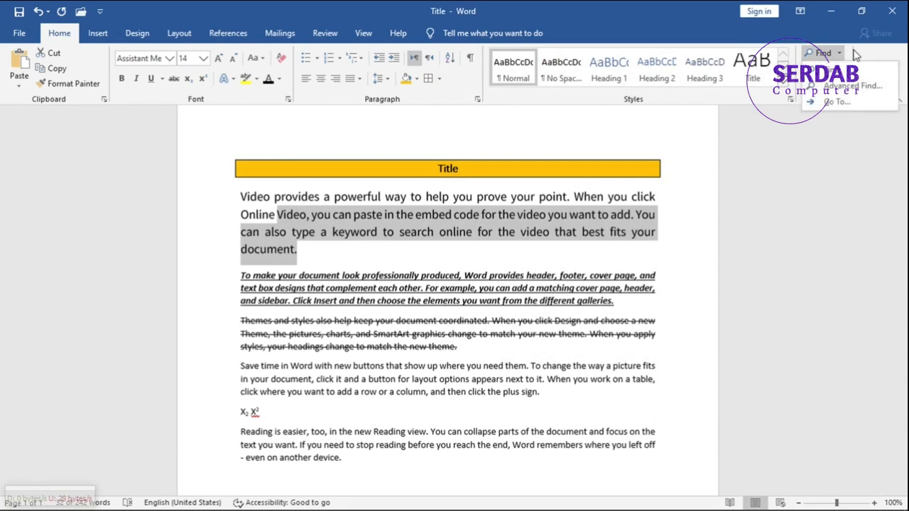
{"action": "left_click", "coordinate": [846, 101]}
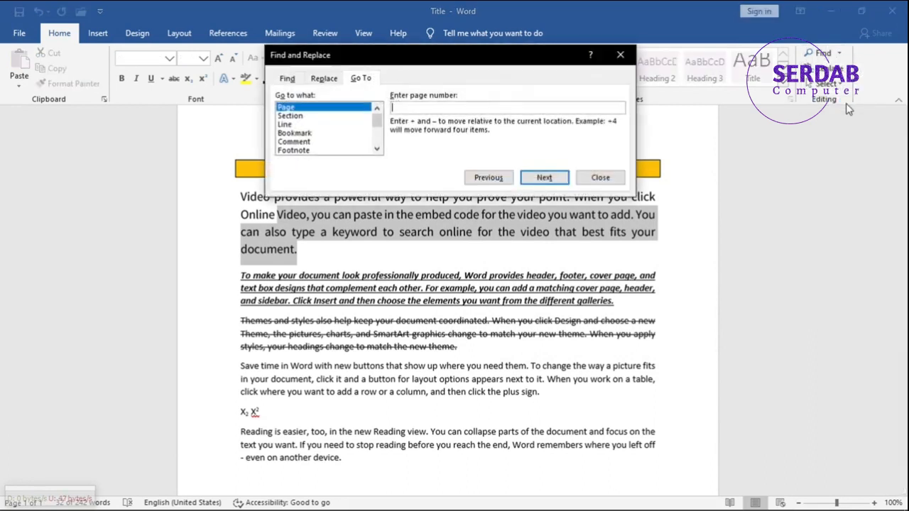
{"action": "left_click", "coordinate": [299, 116]}
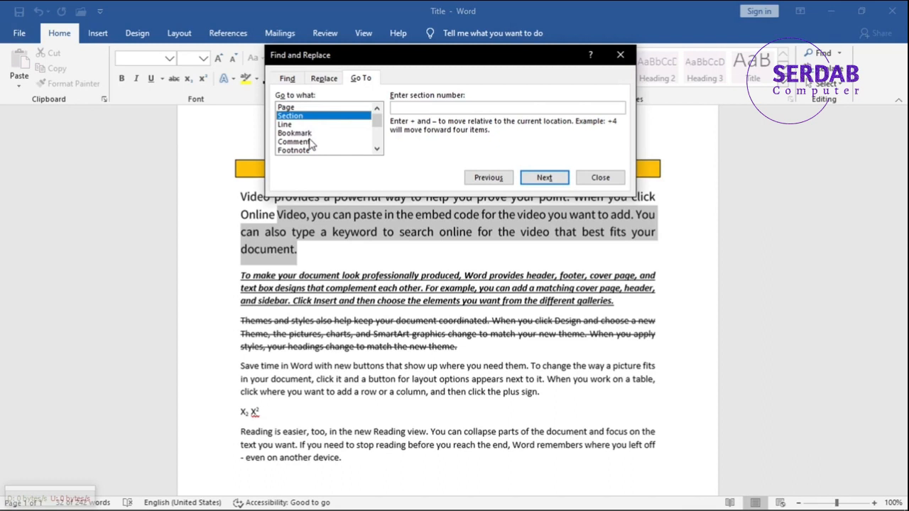
{"action": "scroll", "coordinate": [311, 145], "scroll_direction": "down", "scroll_amount": 1}
{"action": "scroll", "coordinate": [310, 145], "scroll_direction": "down", "scroll_amount": 2}
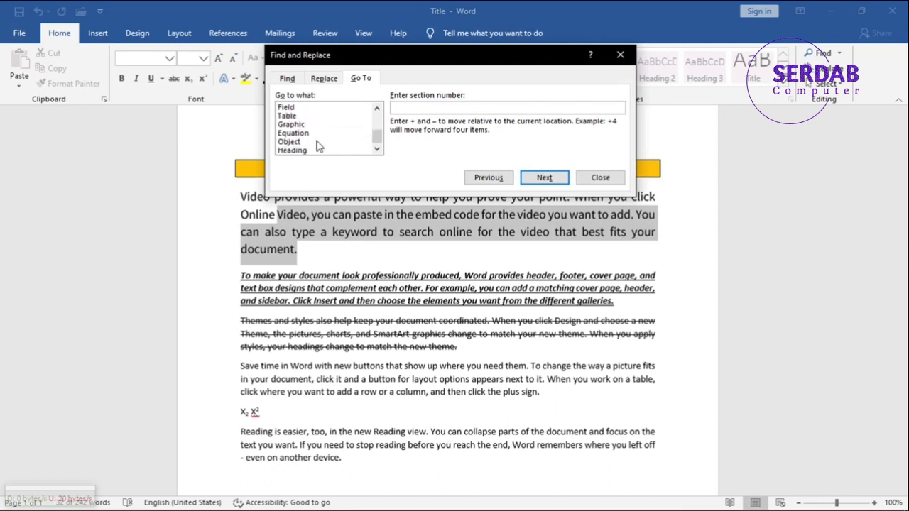
{"action": "left_click", "coordinate": [593, 178]}
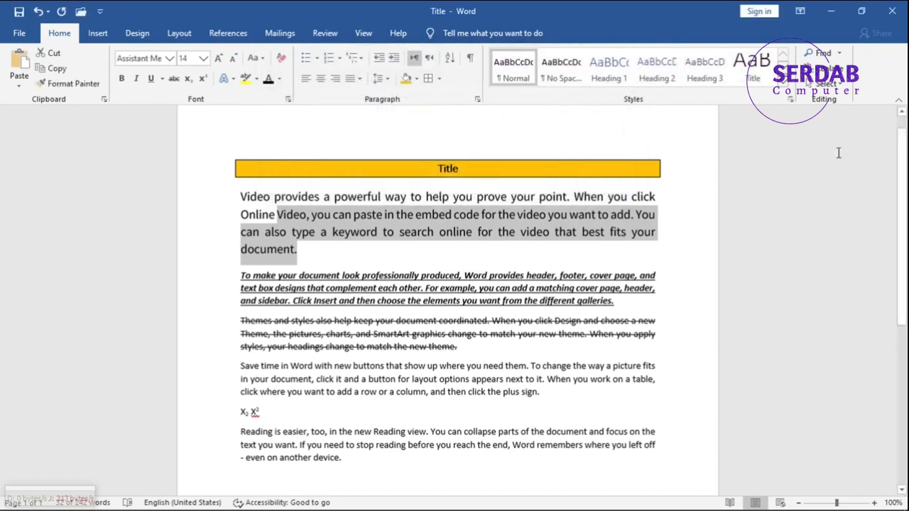
Open Replace with help already in Find what and enter helplessly as the replacement text.
{"action": "left_click", "coordinate": [840, 55]}
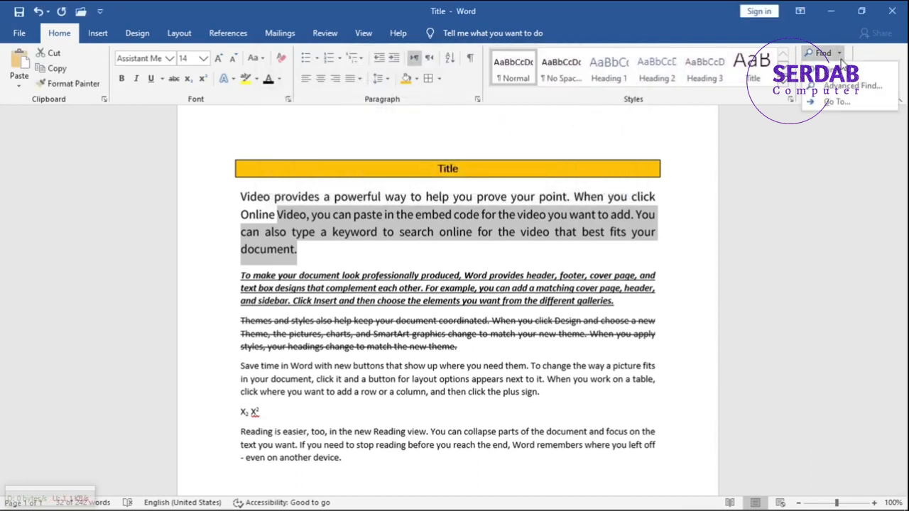
{"action": "left_click", "coordinate": [840, 57]}
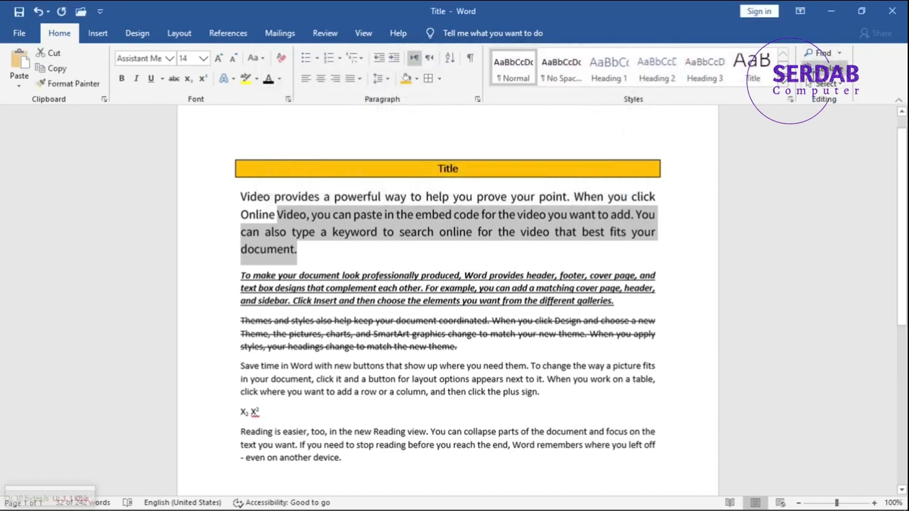
{"action": "left_click", "coordinate": [809, 71]}
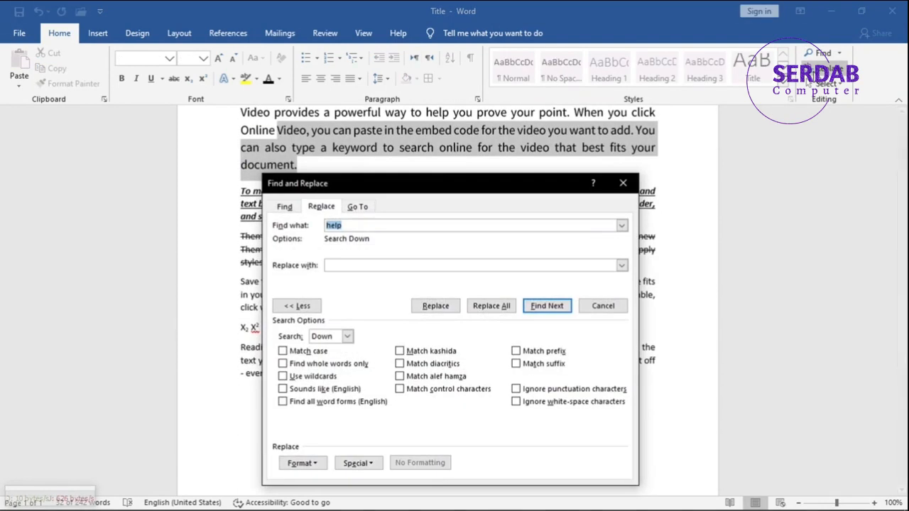
{"action": "left_click_drag", "start_coordinate": [436, 184], "coordinate": [553, 123]}
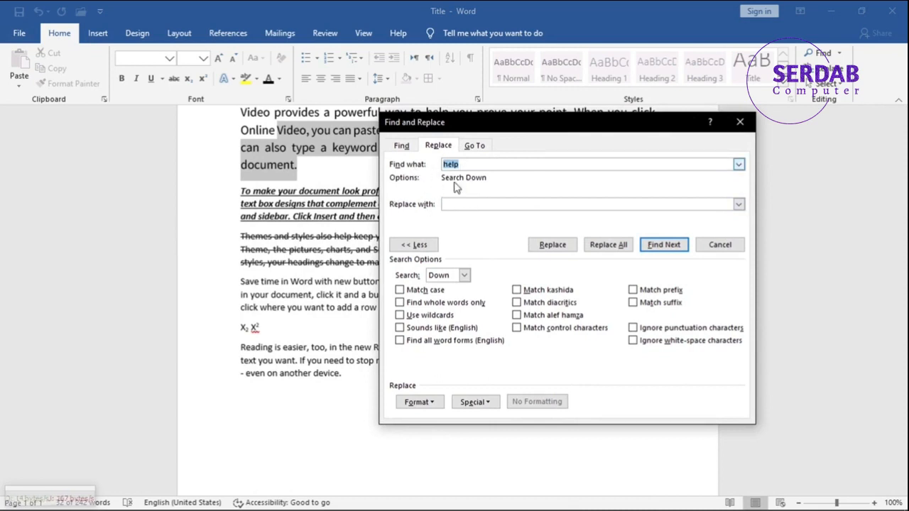
{"action": "left_click", "coordinate": [458, 204]}
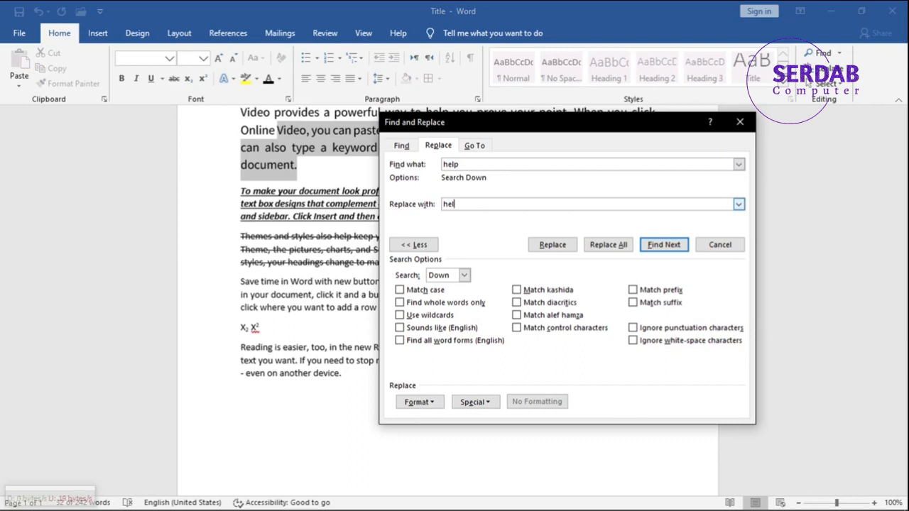
{"action": "type", "text": "helpless"}
{"action": "left_click", "coordinate": [519, 177]}
{"action": "key", "text": "BackSpace"}
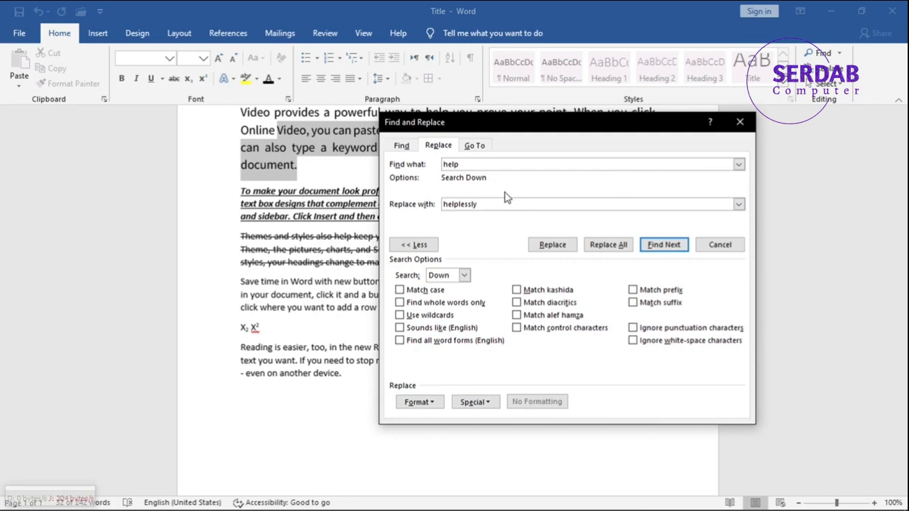
Find the next occurrence of help, then close the Find and Replace dialog without replacing.
{"action": "left_click", "coordinate": [664, 244]}
{"action": "left_click", "coordinate": [430, 302]}
{"action": "left_click_drag", "start_coordinate": [465, 125], "coordinate": [533, 71]}
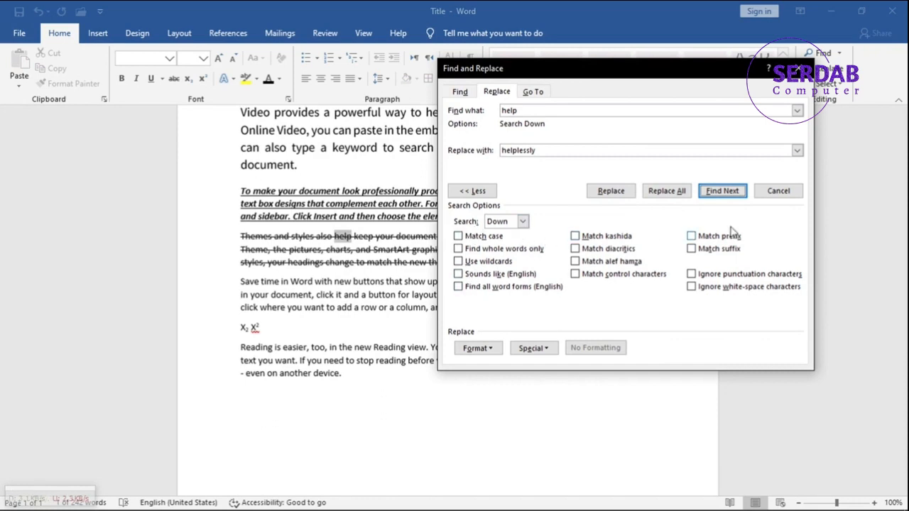
{"action": "left_click", "coordinate": [776, 198]}
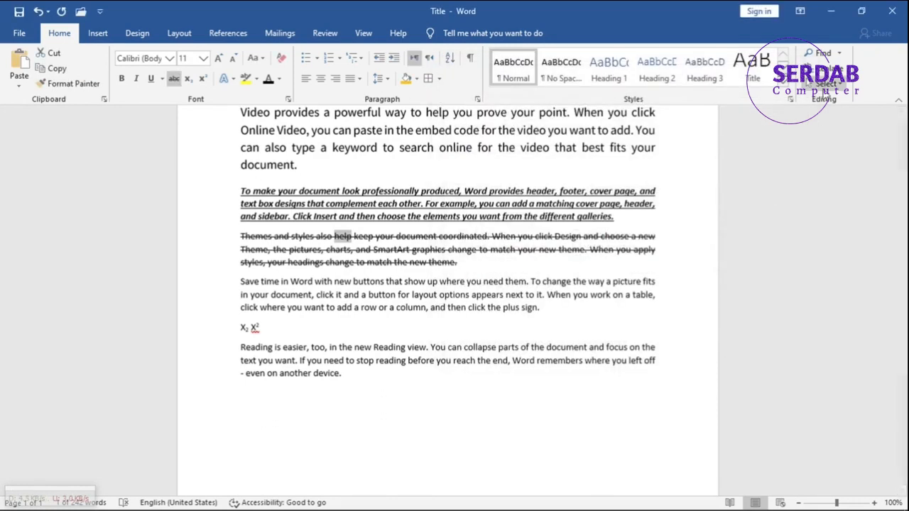
Open the Selection Pane, scroll to the top of the document, then close the pane.
{"action": "left_click", "coordinate": [825, 83]}
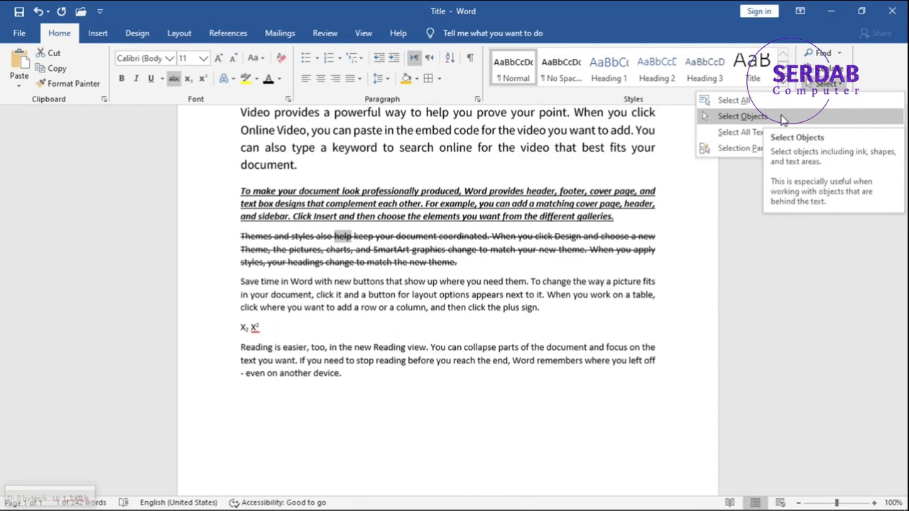
{"action": "left_click", "coordinate": [758, 149]}
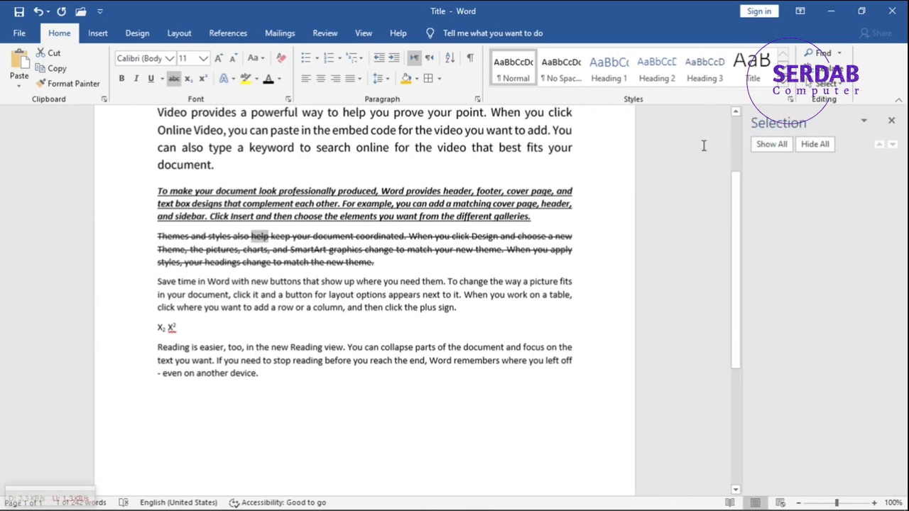
{"action": "scroll", "coordinate": [453, 191], "scroll_direction": "up", "scroll_amount": 3}
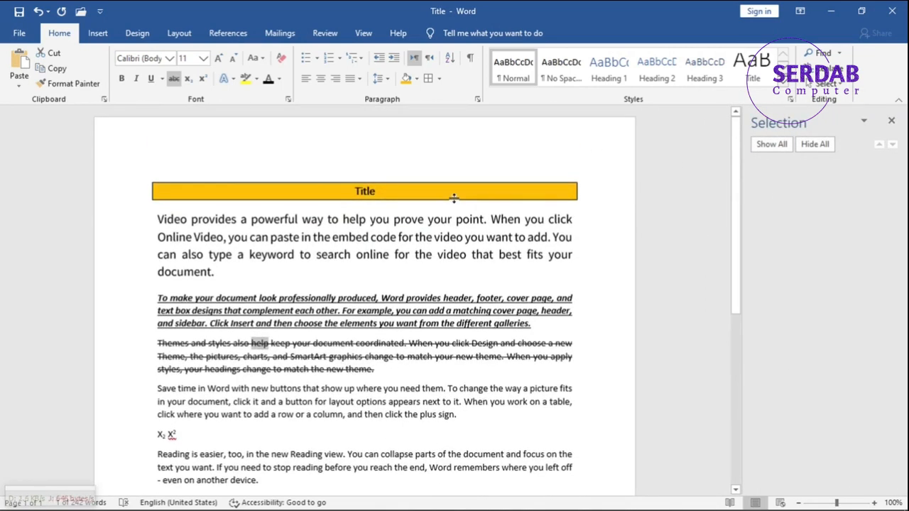
{"action": "left_click", "coordinate": [892, 121]}
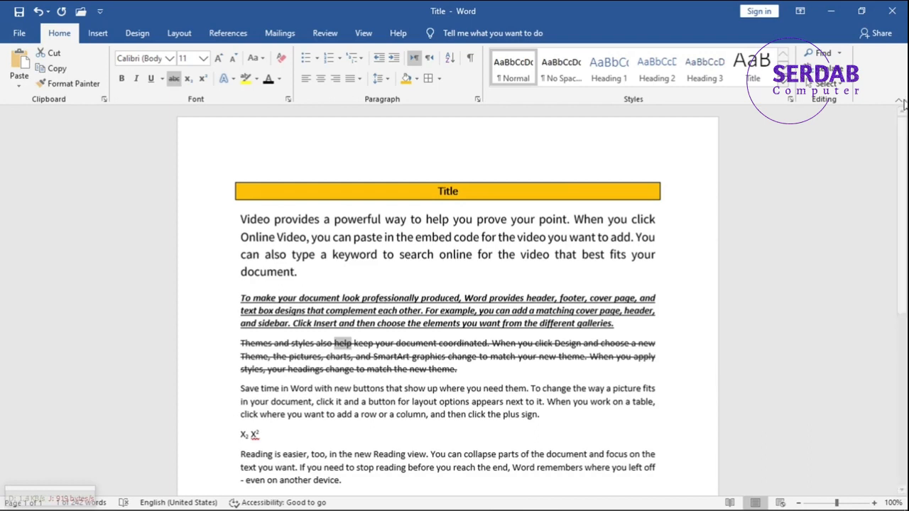
Switch to the Insert commands of the ribbon.
{"action": "left_click", "coordinate": [98, 37]}
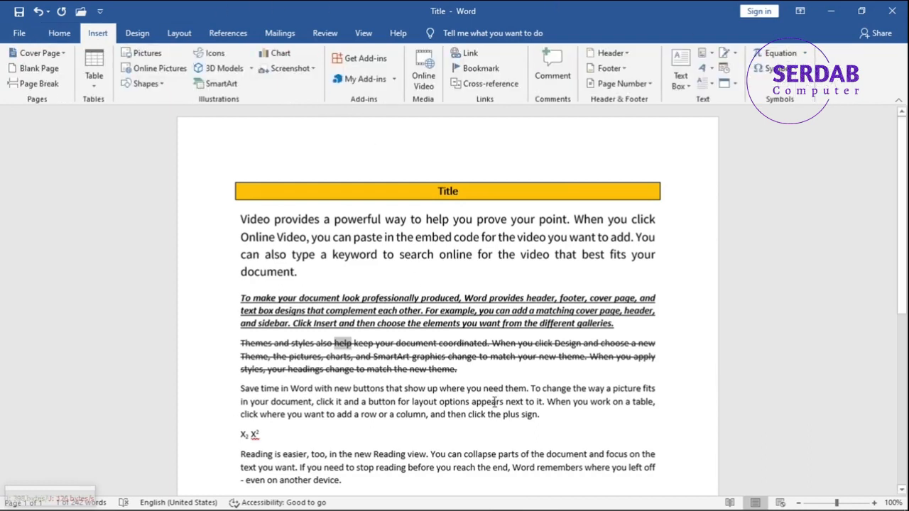
{"action": "mouse_move", "coordinate": [529, 508]}
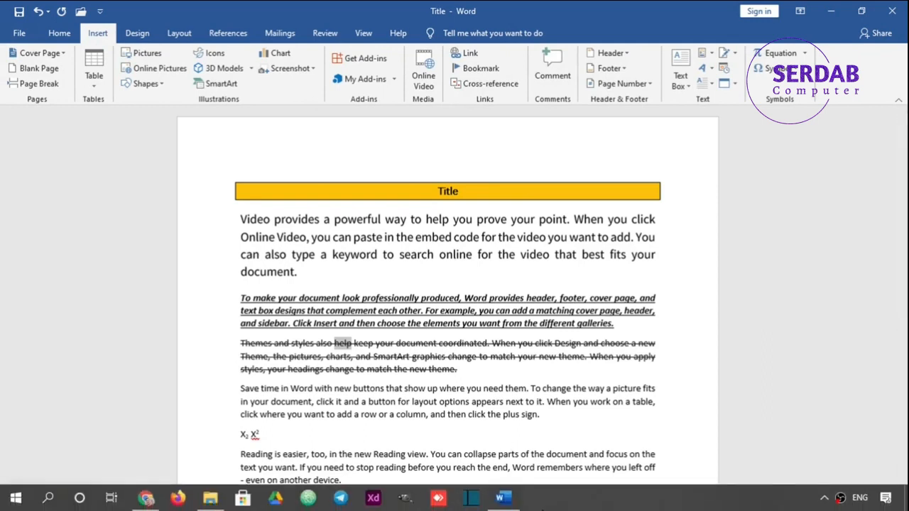